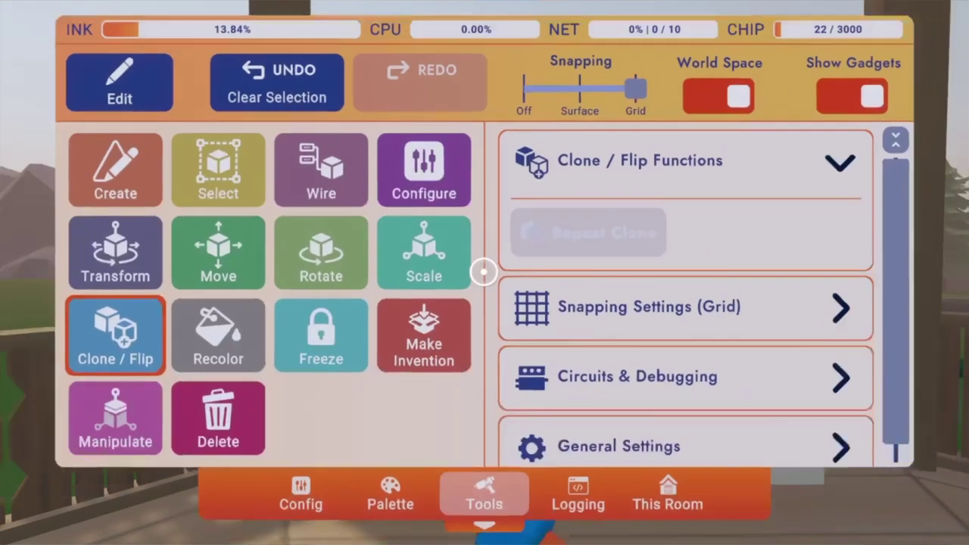
# - Search the object palette for 'Store' to find the Storefront gadget
pyautogui.click(419, 470)
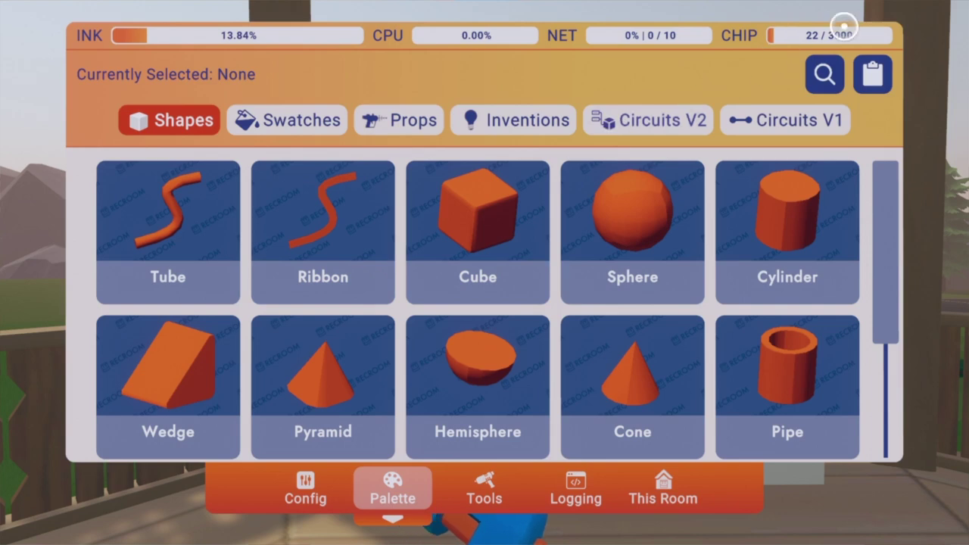
pyautogui.click(828, 70)
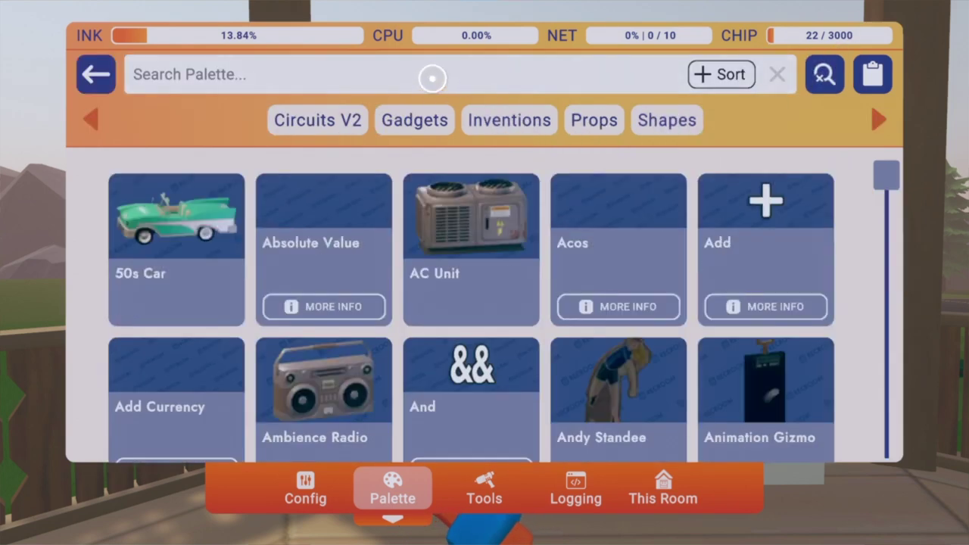
pyautogui.click(349, 64)
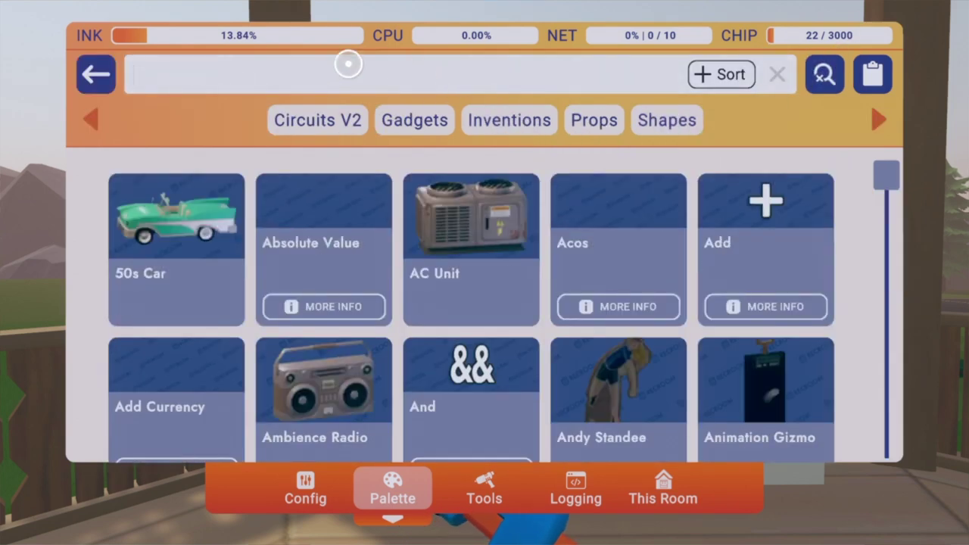
pyautogui.write('Store')
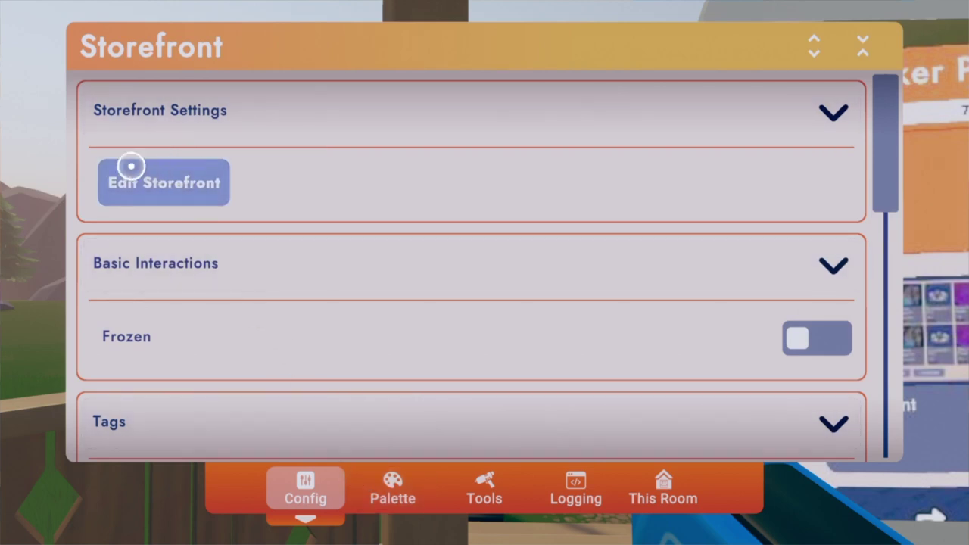
# - Scroll through the Storefront config and enter the empty Edit Storefront shelf editor
pyautogui.scroll(-3, 338, 244)
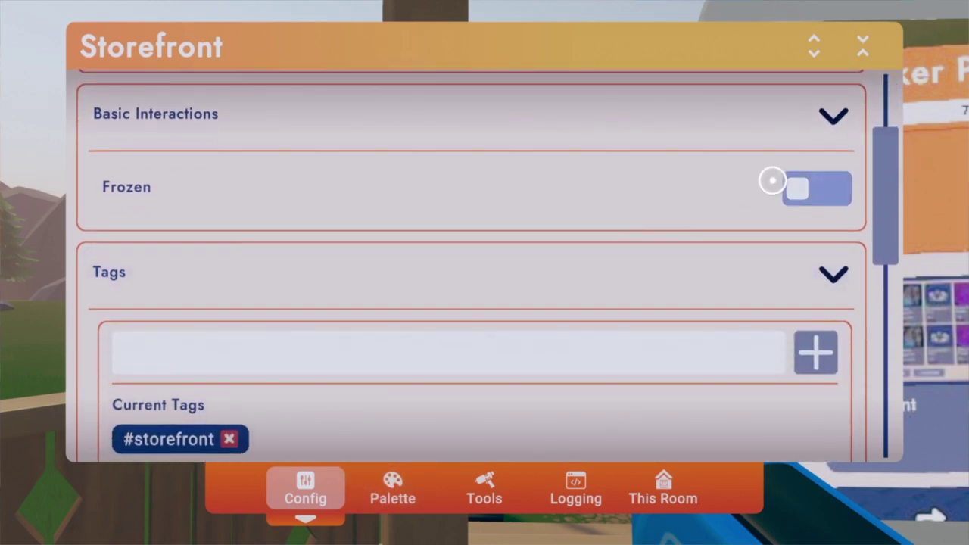
pyautogui.scroll(-3, 614, 250)
pyautogui.scroll(-5, 428, 190)
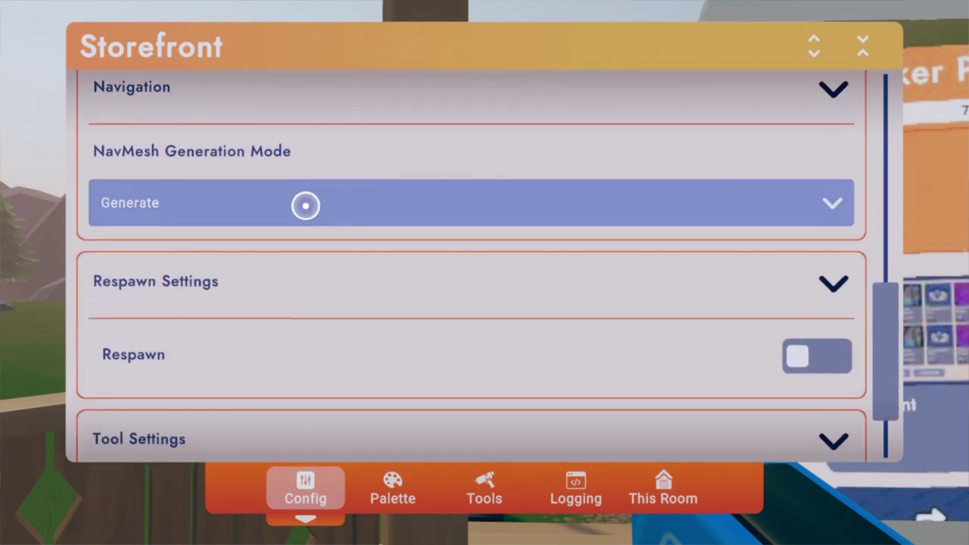
pyautogui.scroll(-2, 309, 205)
pyautogui.scroll(10, 334, 283)
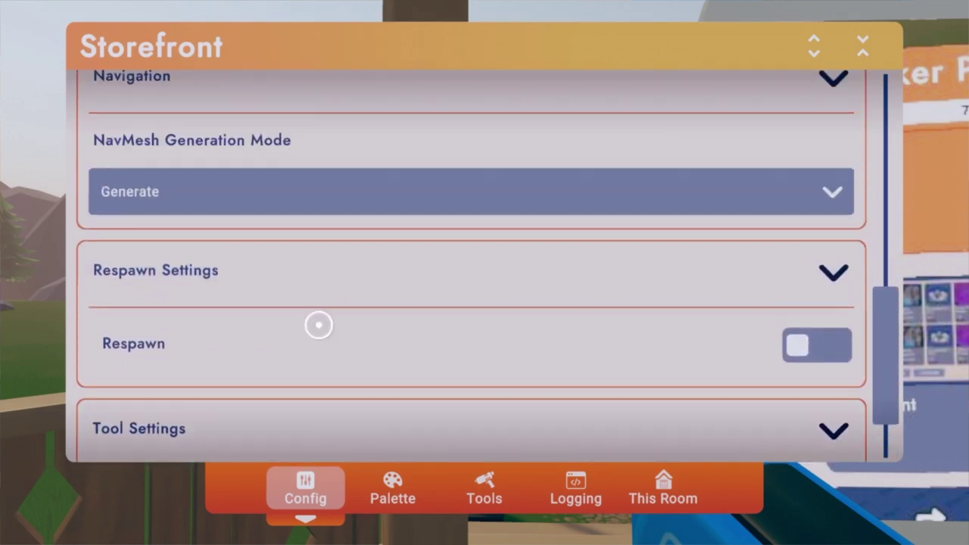
pyautogui.click(141, 189)
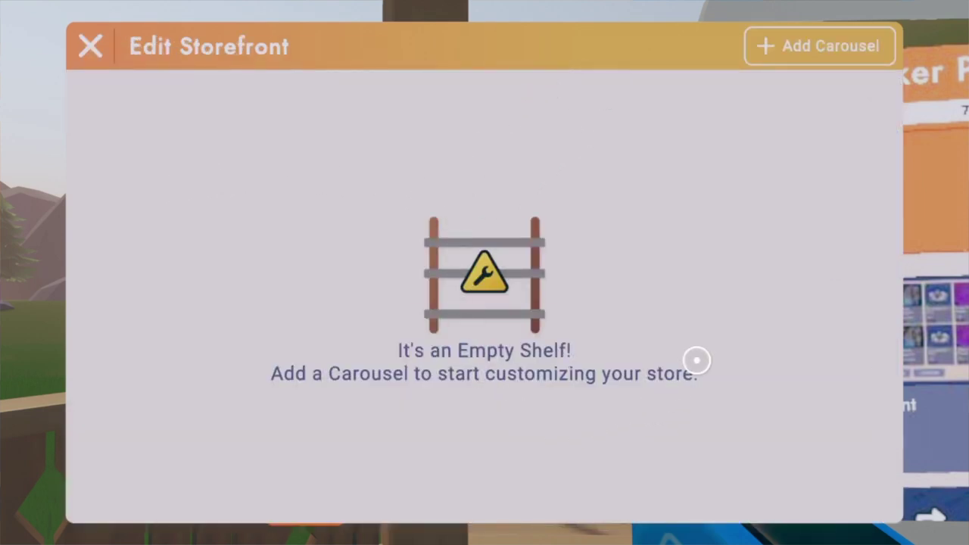
# - Add a carousel with the mommy item, trying the Currency, Consumable, Key and All filters
pyautogui.click(828, 54)
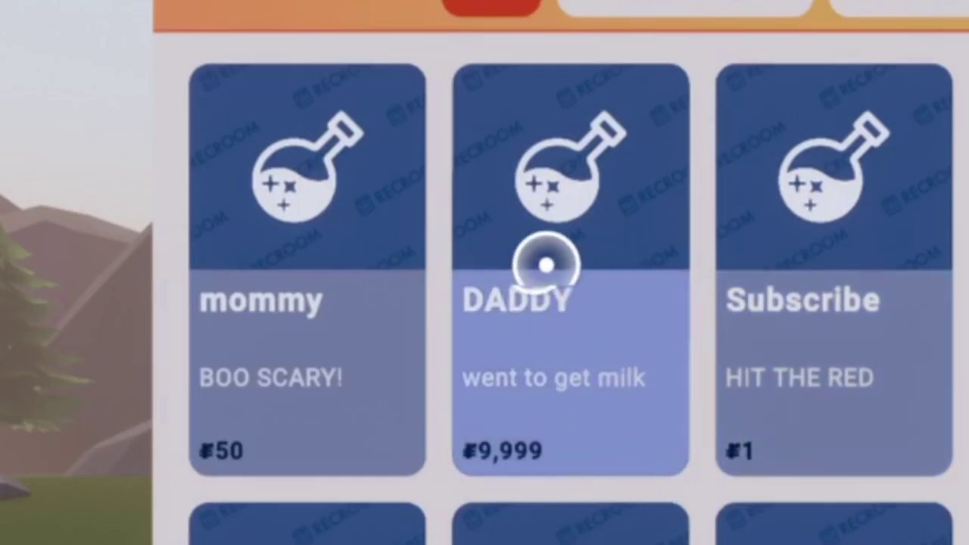
pyautogui.click(361, 270)
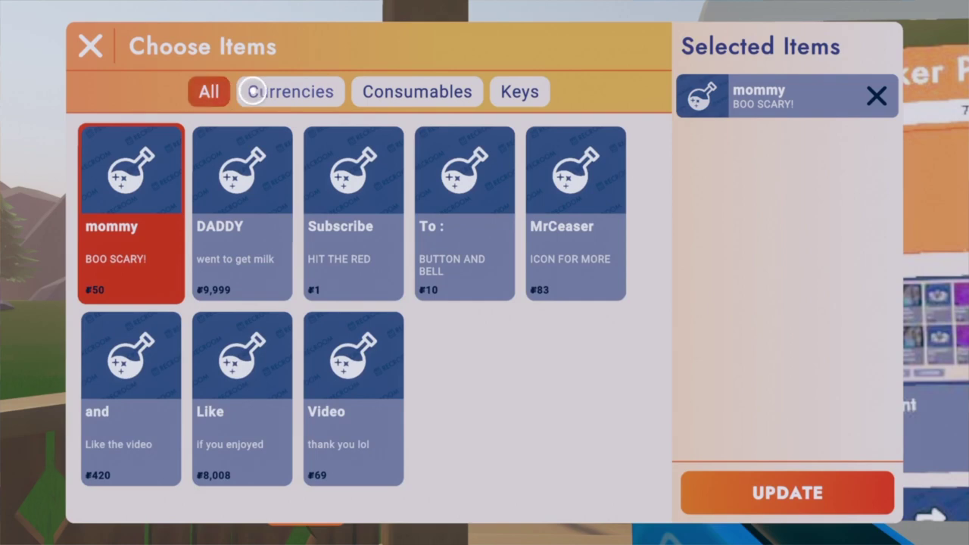
pyautogui.click(253, 92)
pyautogui.click(386, 91)
pyautogui.click(515, 91)
pyautogui.click(209, 91)
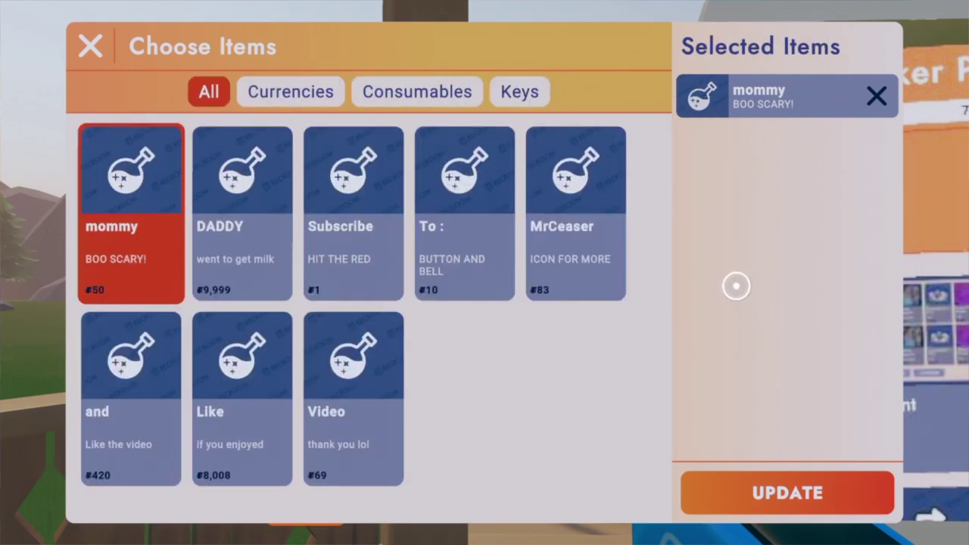
pyautogui.click(809, 489)
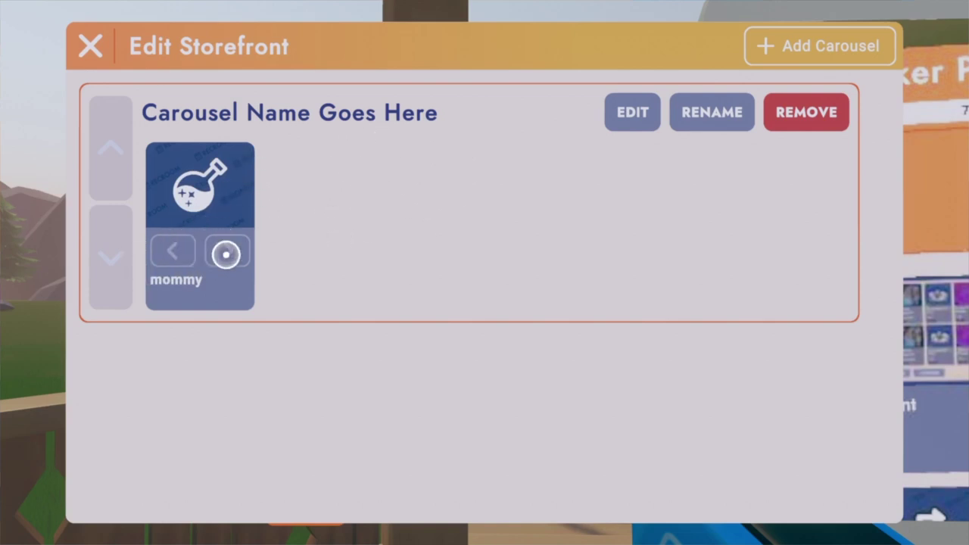
# - Add a second carousel with the To : item, move it above mommy, and exit the editor
pyautogui.click(636, 106)
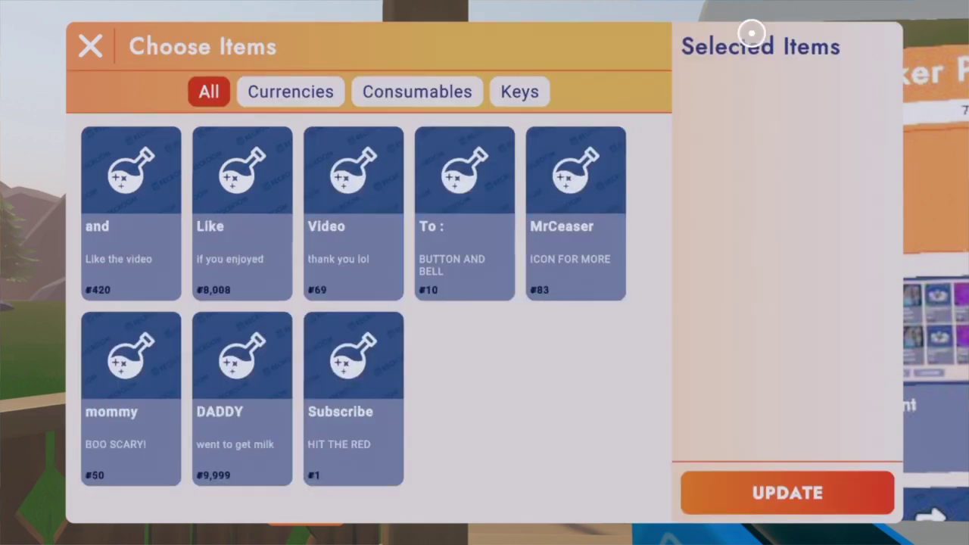
pyautogui.click(428, 208)
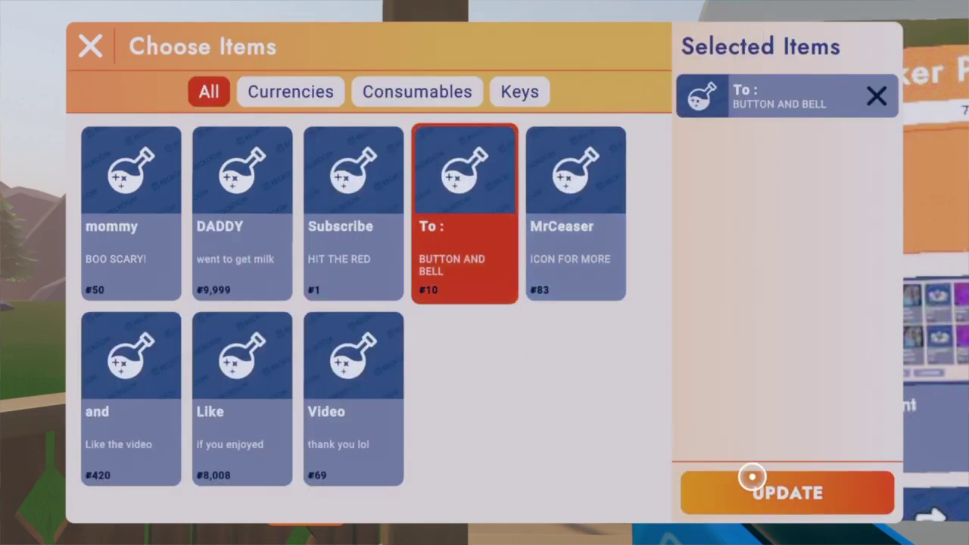
pyautogui.click(751, 477)
pyautogui.scroll(-2, 297, 271)
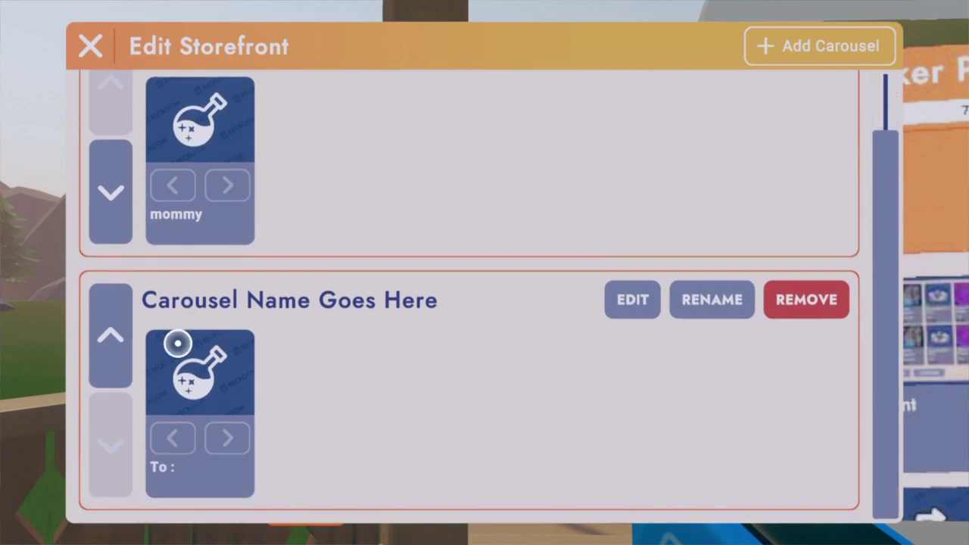
pyautogui.click(113, 356)
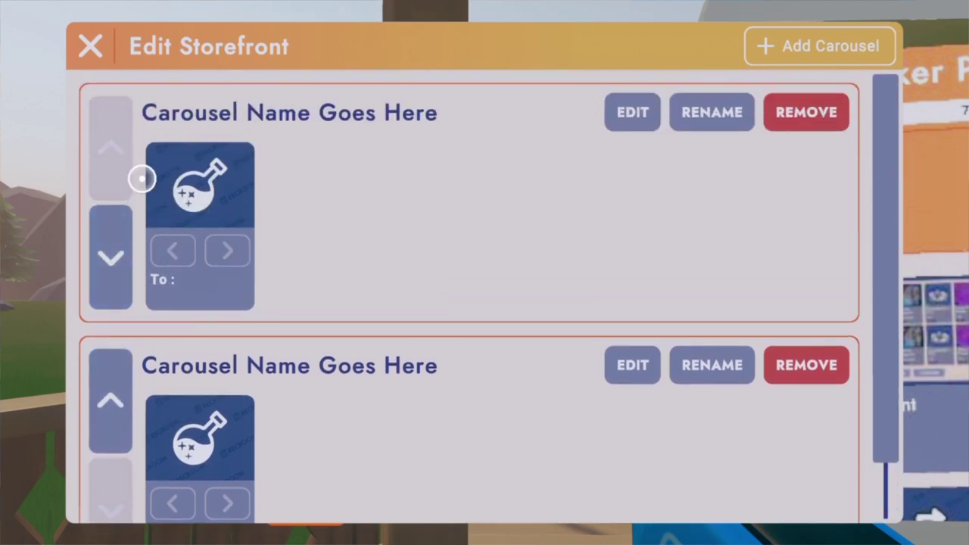
pyautogui.press('Escape')
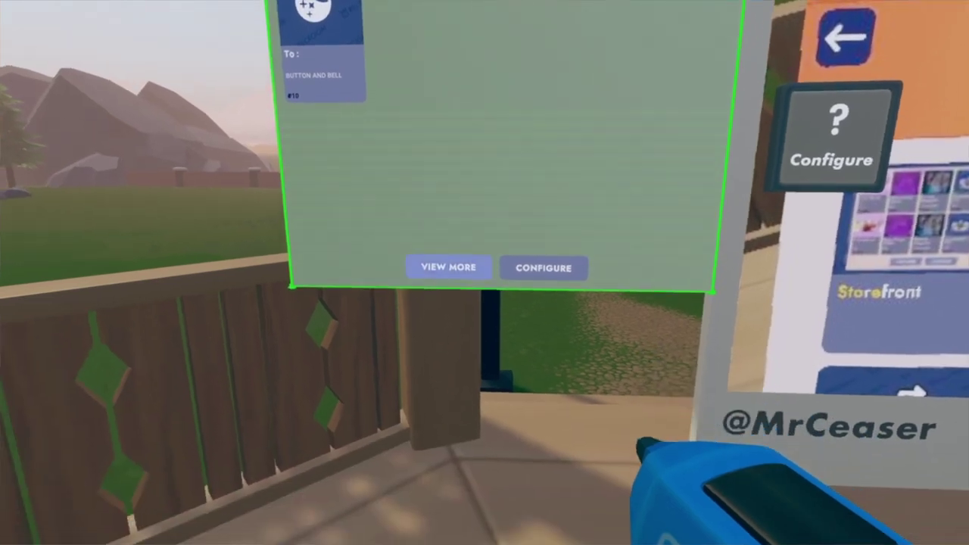
pyautogui.click(458, 276)
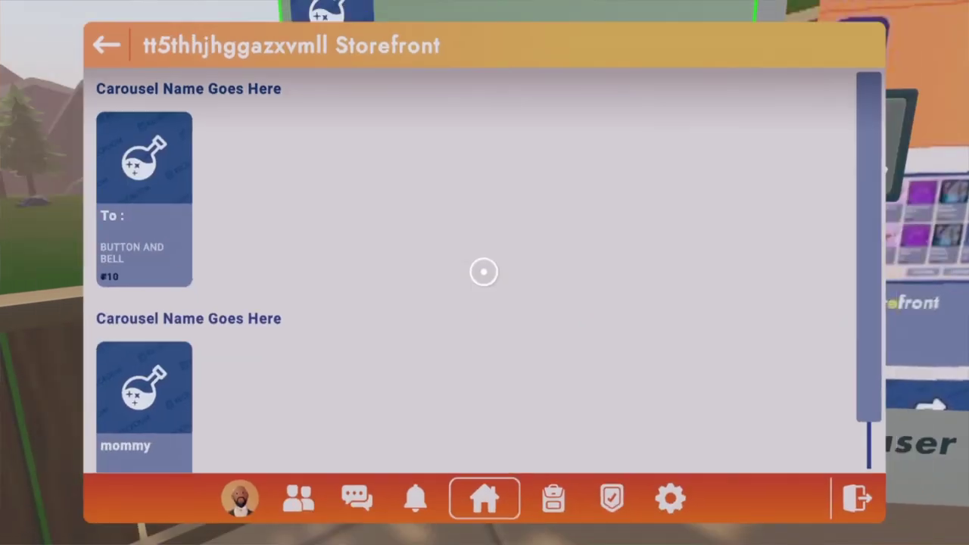
pyautogui.scroll(-2, 227, 288)
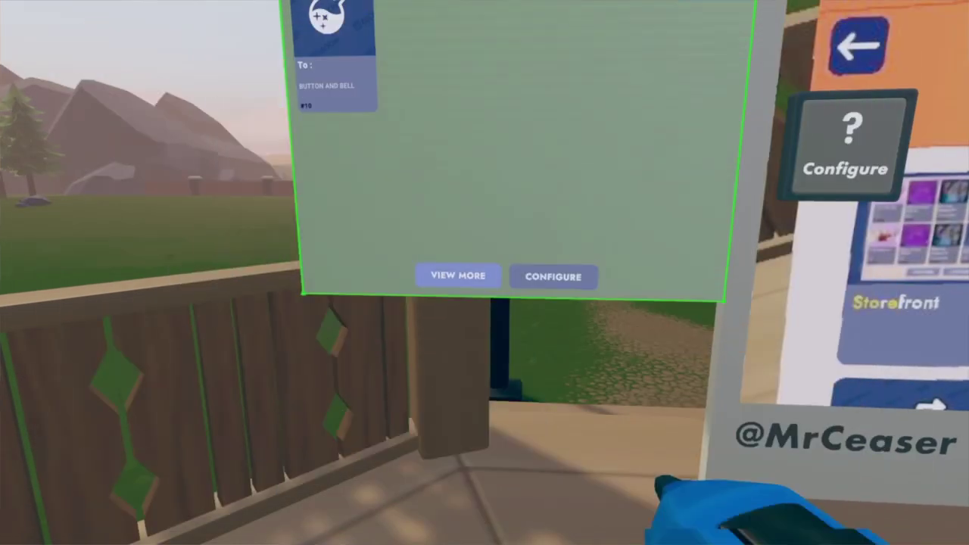
pyautogui.scroll(2, 168, 89)
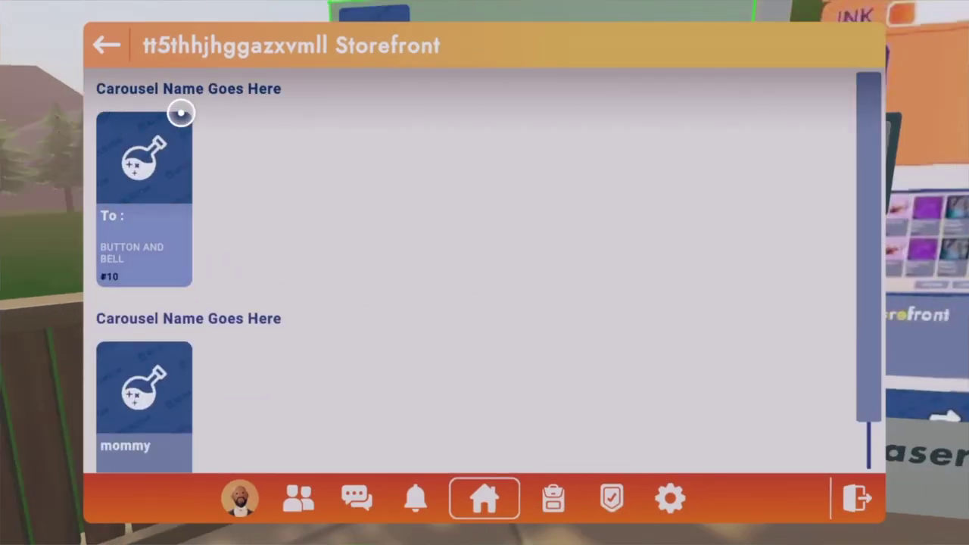
pyautogui.press('Escape')
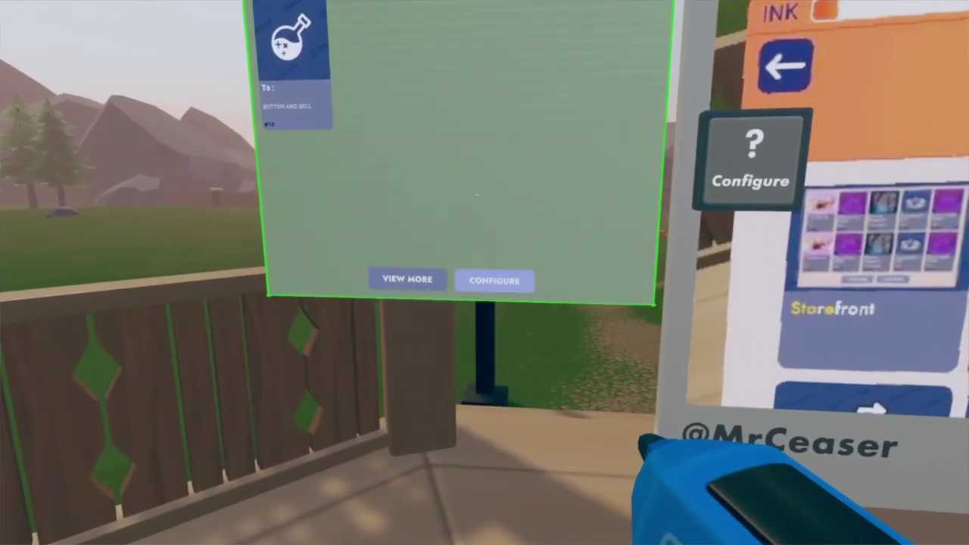
pyautogui.click(492, 277)
pyautogui.click(178, 186)
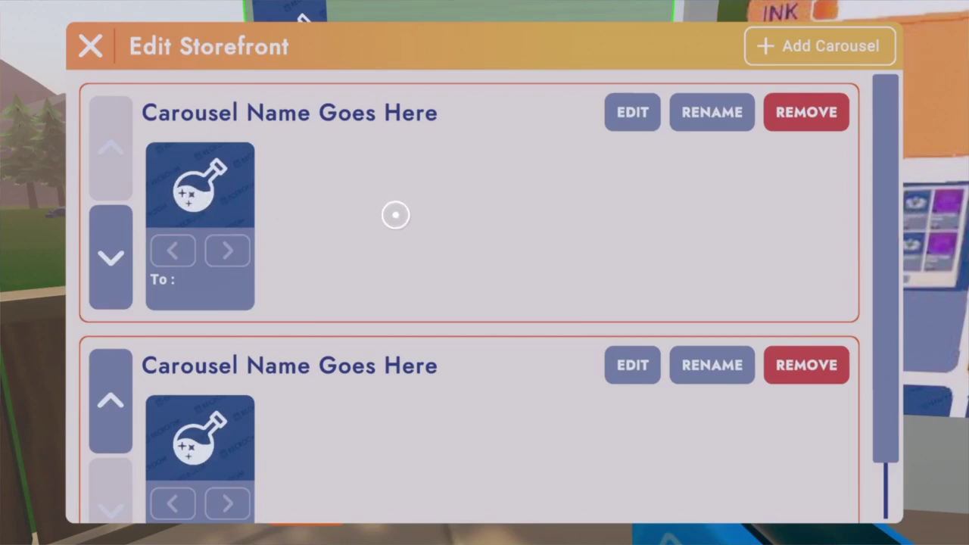
# - Rename the top To : carousel to 'Peace' and save the name
pyautogui.click(692, 111)
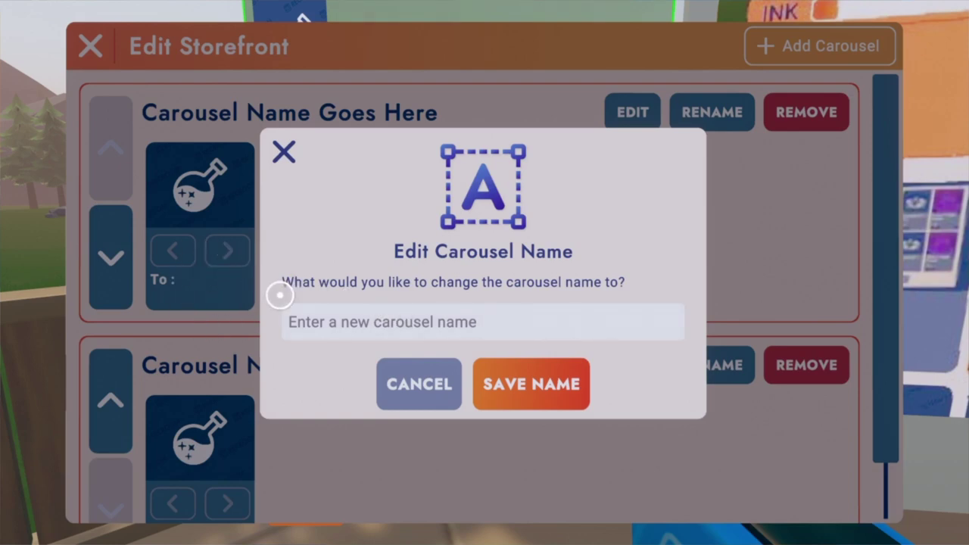
pyautogui.click(376, 318)
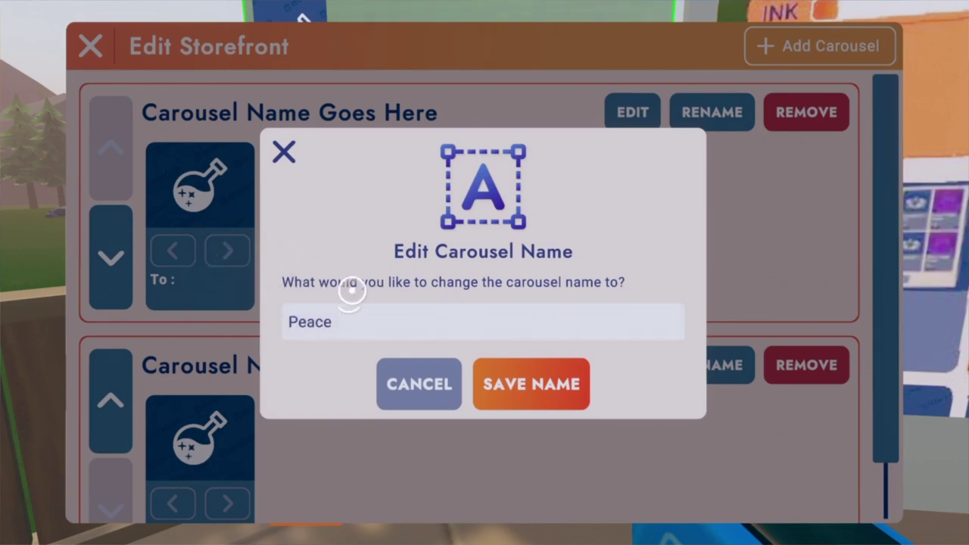
pyautogui.click(584, 394)
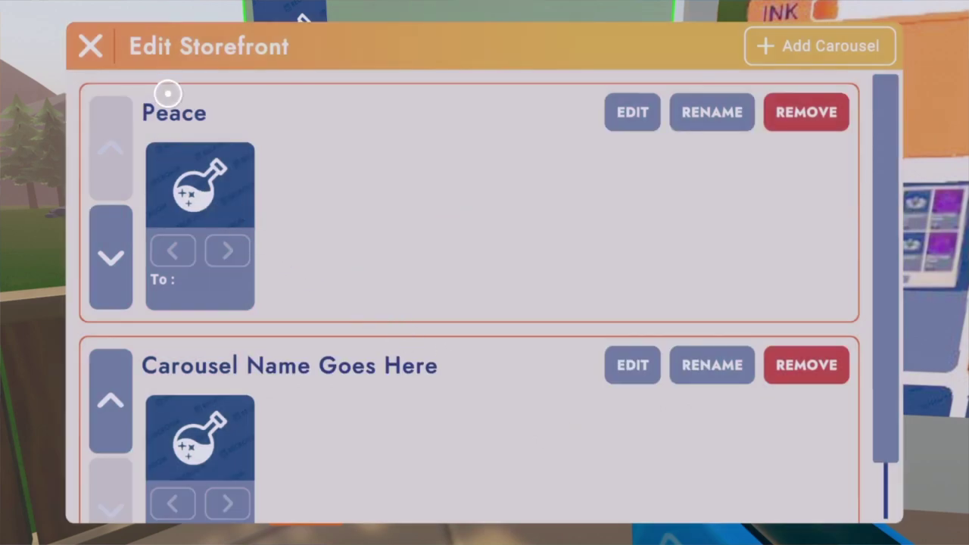
pyautogui.scroll(-1, 187, 390)
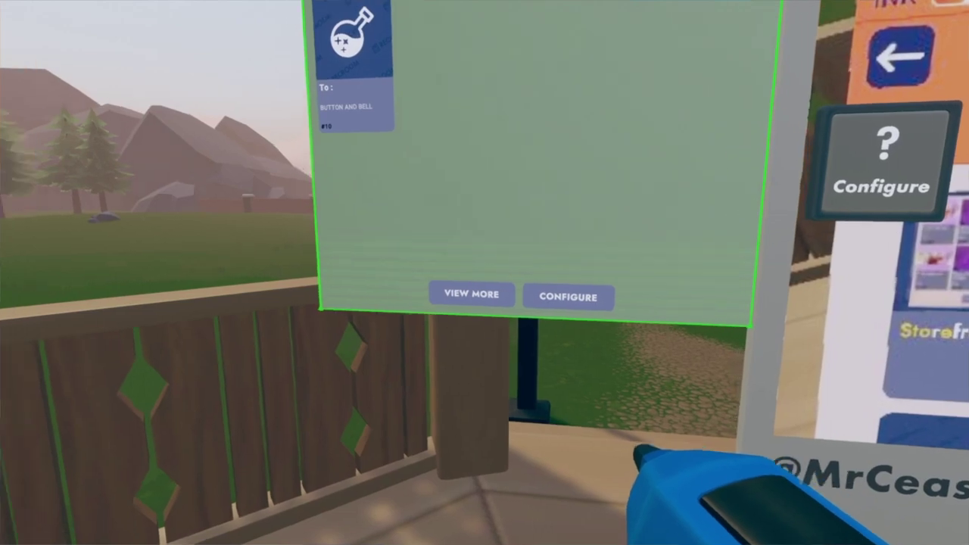
# - Preview the storefront's full item view via VIEW MORE
pyautogui.click(482, 277)
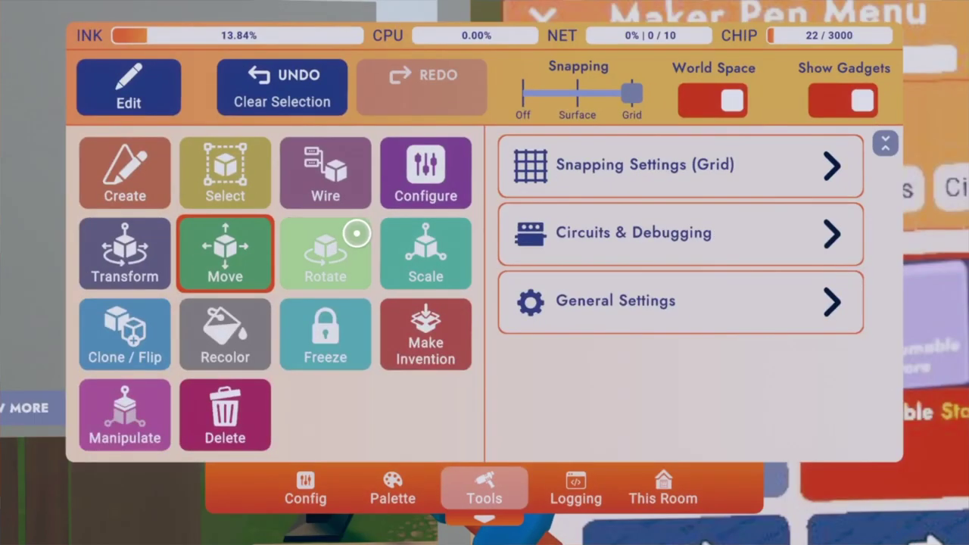
# - Configure the Consumable Store Button, check its existing consumables list, then begin a new consumable
pyautogui.click(380, 189)
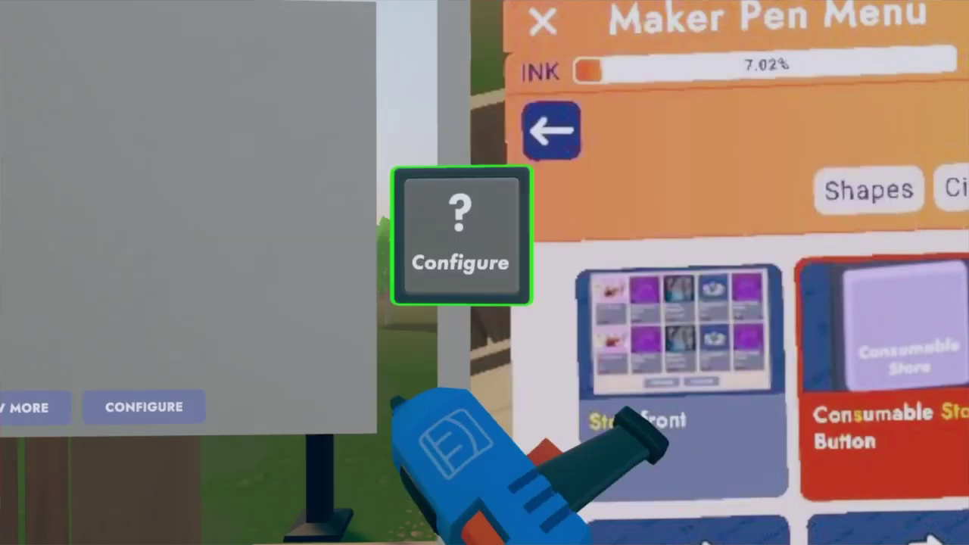
pyautogui.click(461, 235)
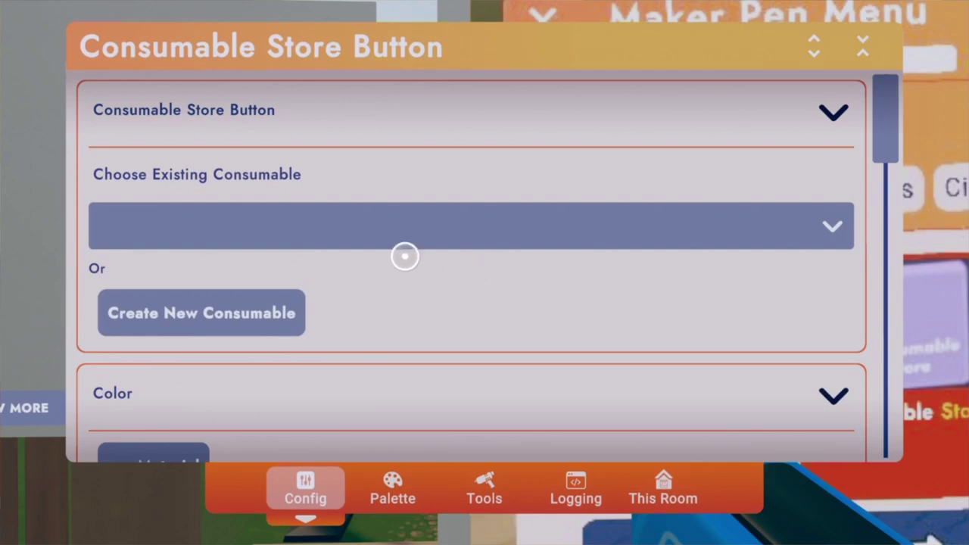
pyautogui.click(222, 214)
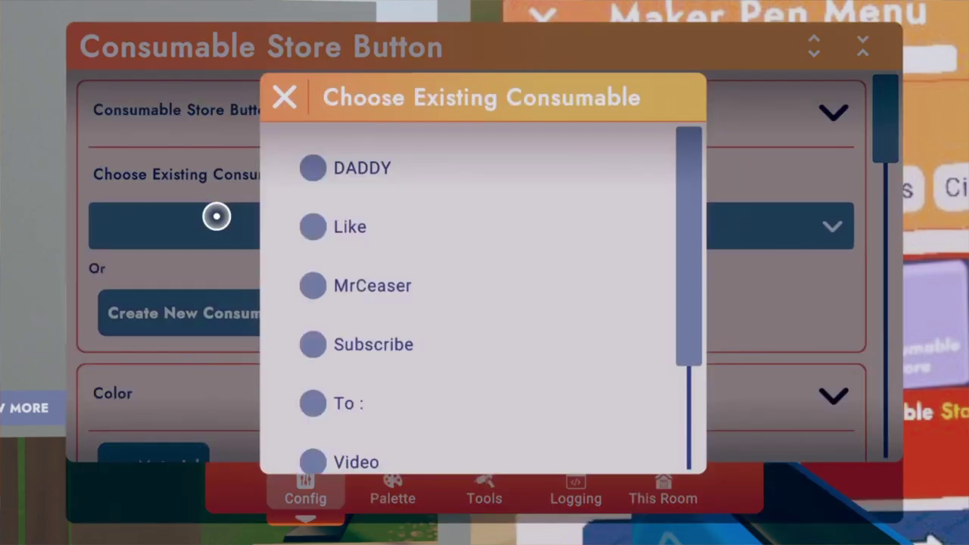
pyautogui.click(99, 219)
pyautogui.click(159, 208)
pyautogui.click(71, 195)
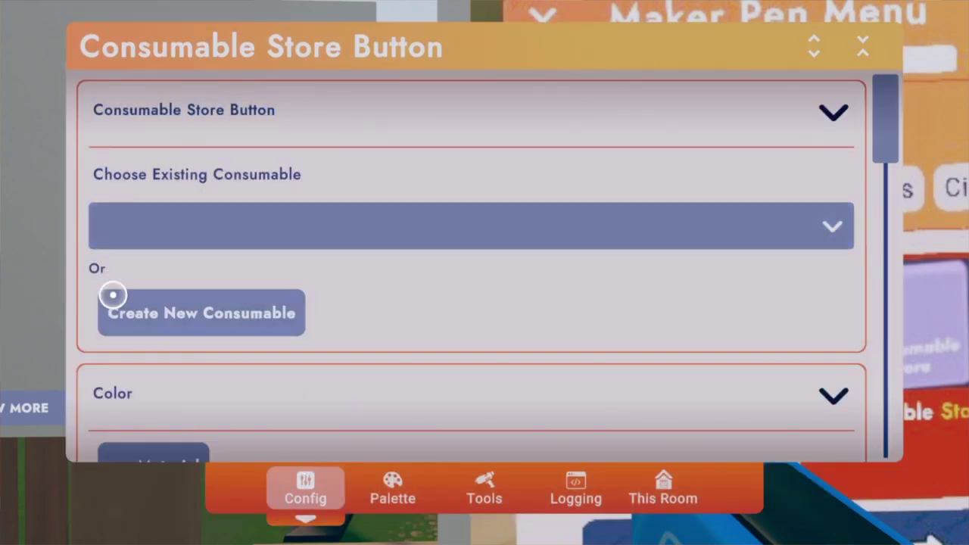
pyautogui.click(221, 296)
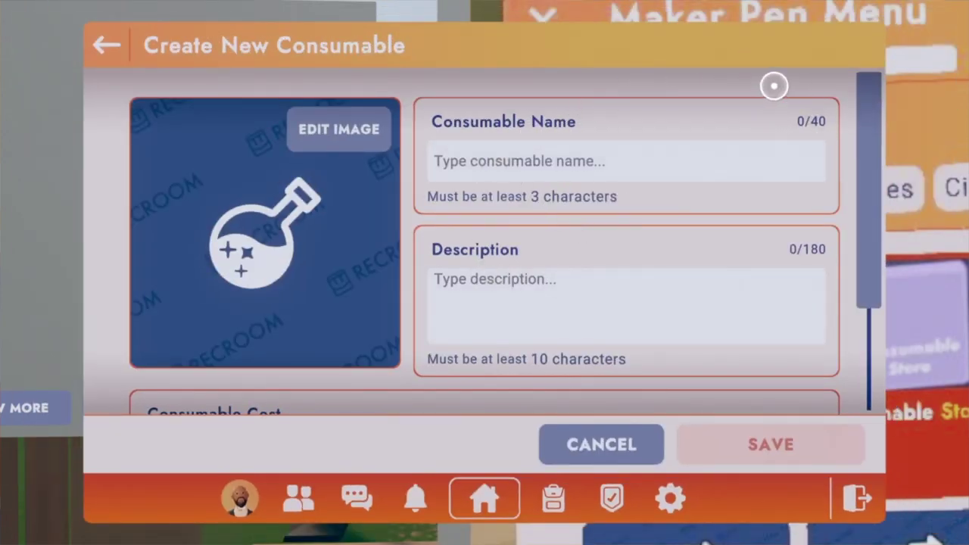
# - Create the consumable 'Pop' with description 'Pop Off bordy' and save it
pyautogui.write('Pop')
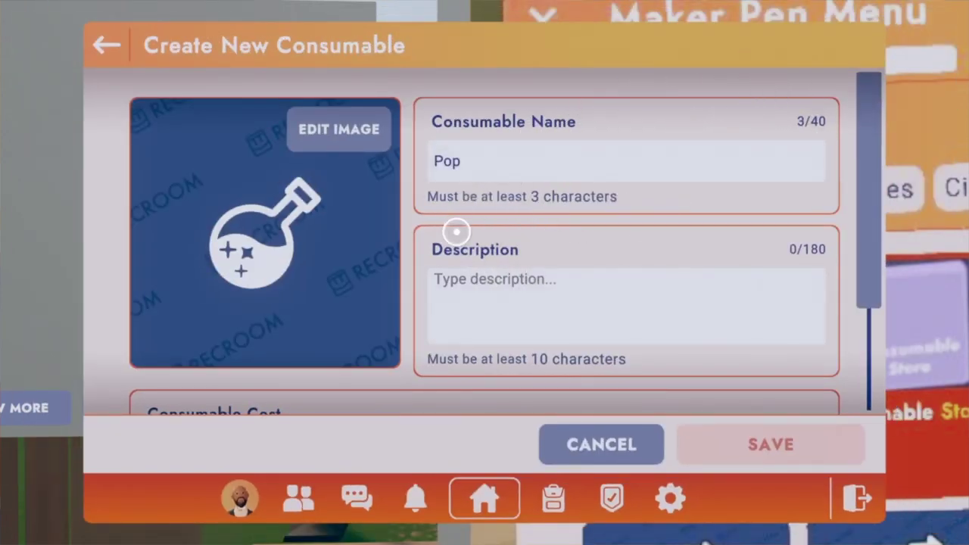
pyautogui.scroll(-2, 514, 231)
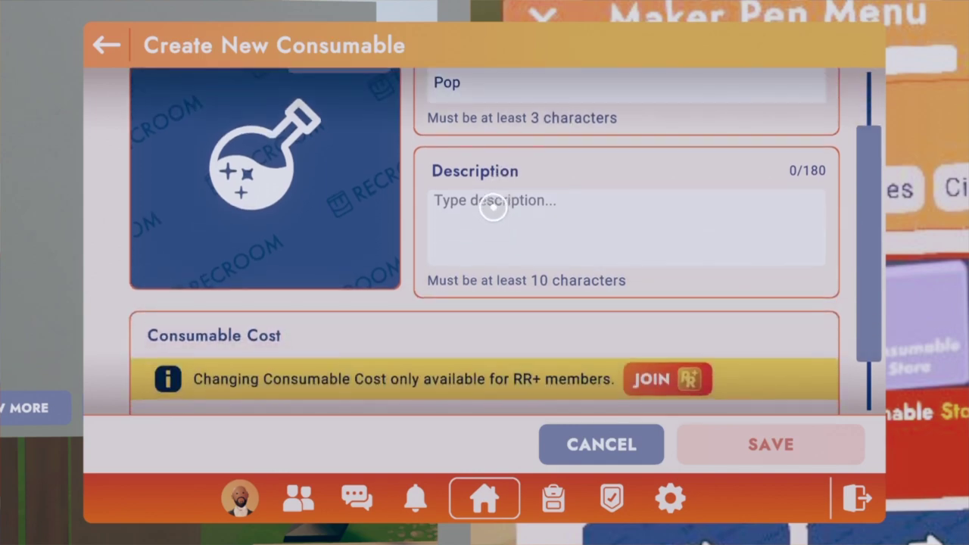
pyautogui.write('Pop Off bordy')
pyautogui.scroll(-2, 503, 301)
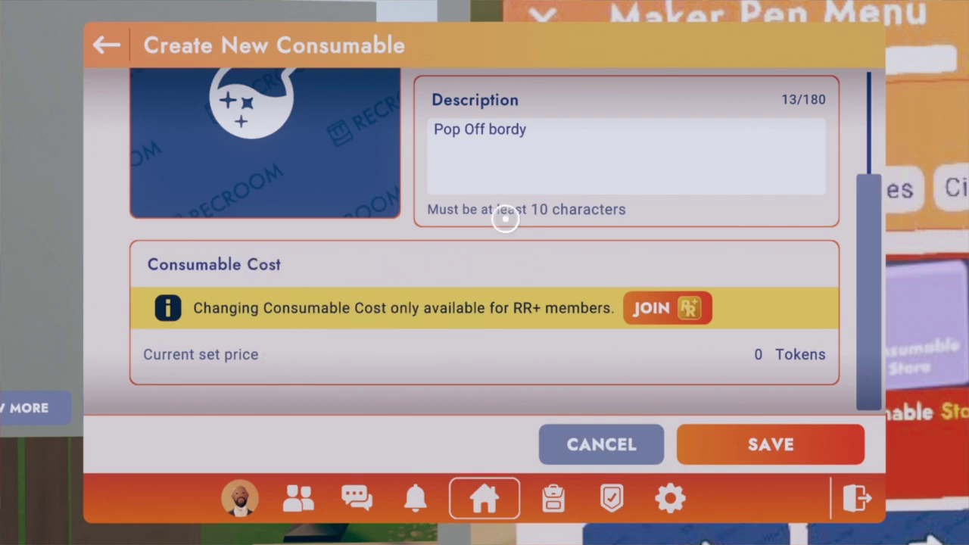
pyautogui.click(753, 445)
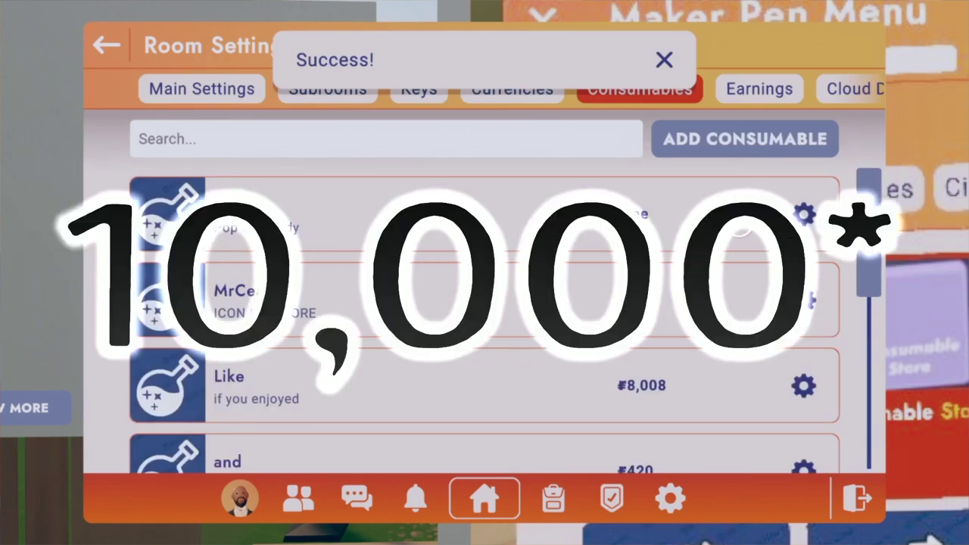
# - Look through the room's Keys, Currencies and Consumables pages in Room Settings
pyautogui.scroll(-1, 530, 303)
pyautogui.click(416, 89)
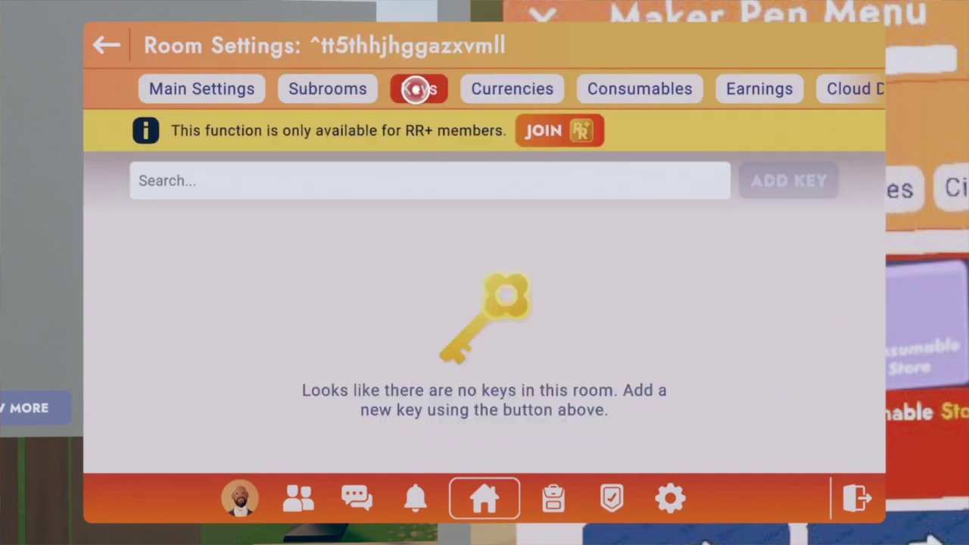
pyautogui.click(466, 85)
pyautogui.click(679, 85)
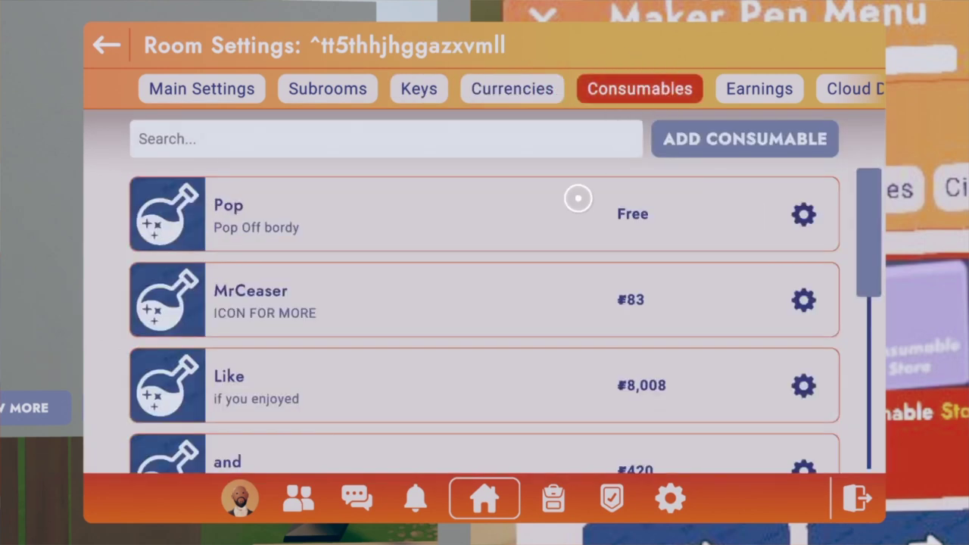
pyautogui.click(472, 89)
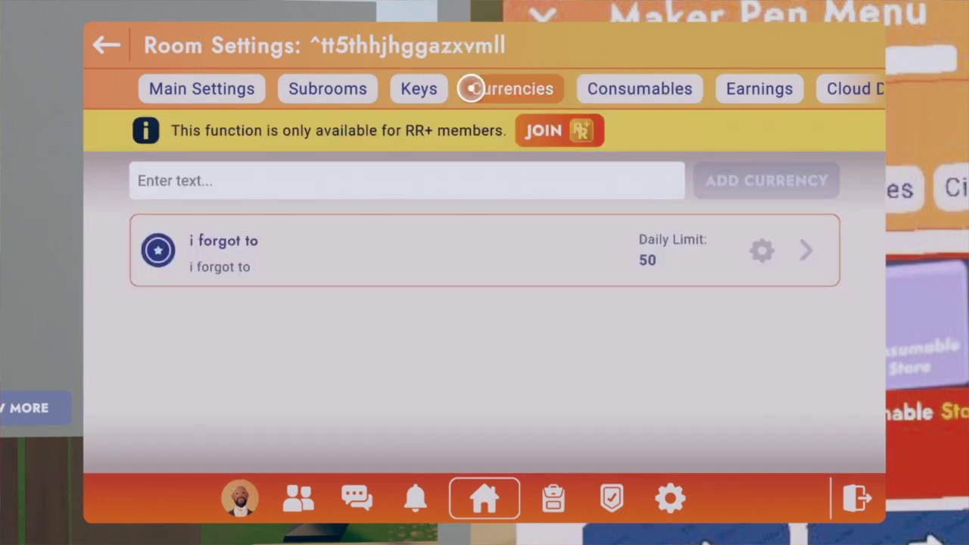
pyautogui.click(398, 90)
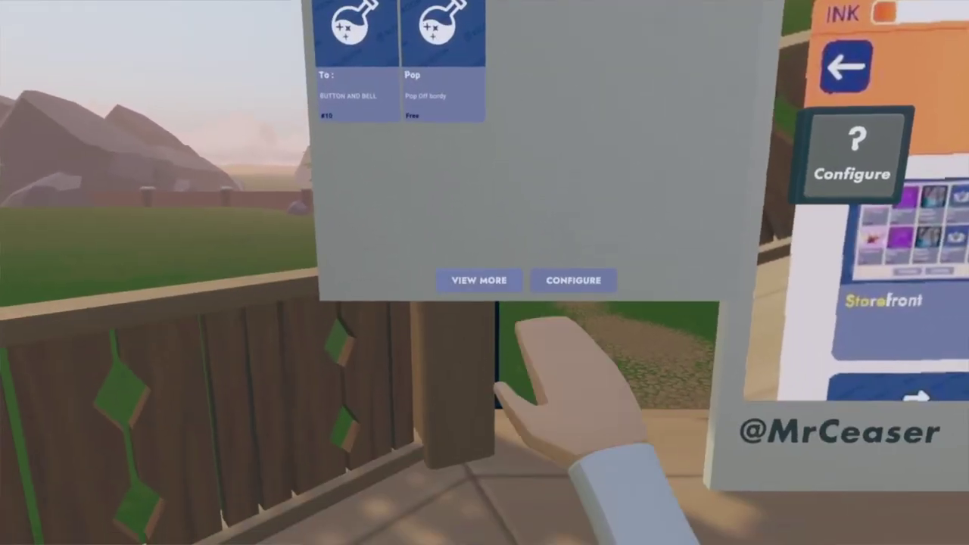
# - Bring up the storefront's full item menu with VIEW MORE
pyautogui.click(479, 278)
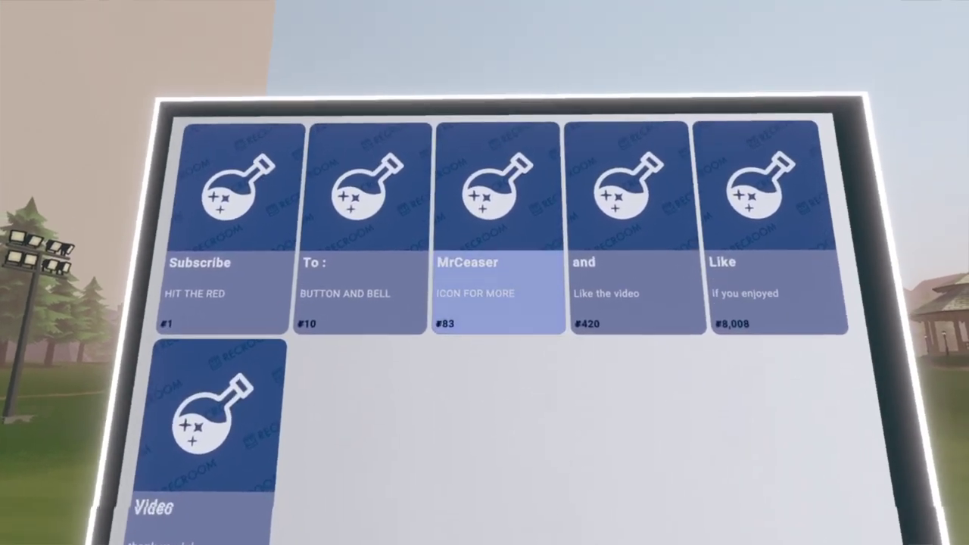
# - Open the board's storefront menu and use VIEW MORE to list all six consumables
pyautogui.click(485, 220)
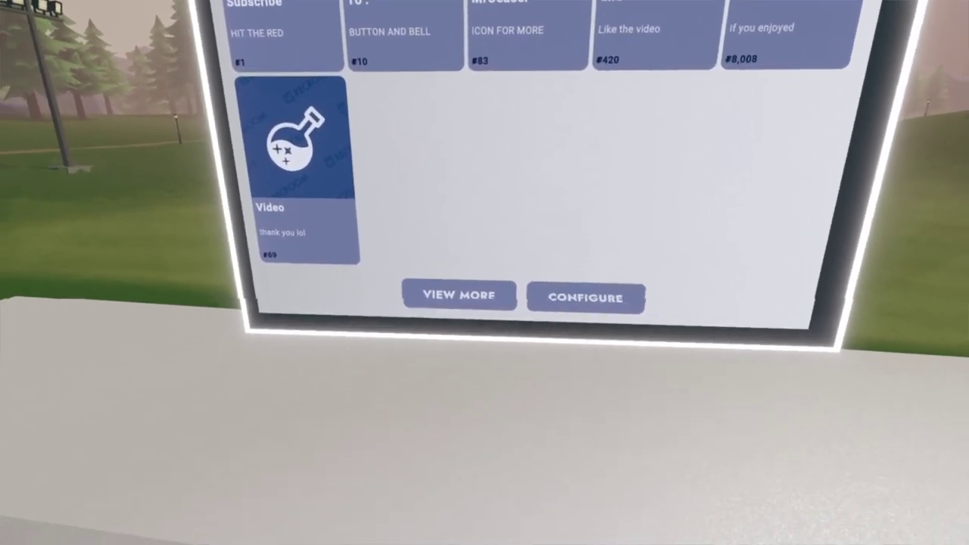
pyautogui.click(458, 293)
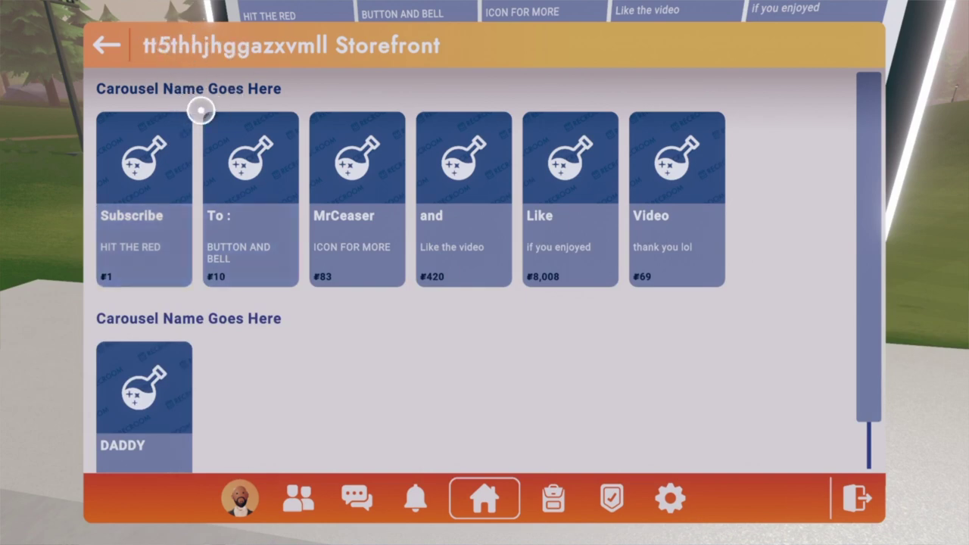
# - Scroll down to view the DADDY item's 9,999 price details, then close the storefront
pyautogui.scroll(-2, 184, 250)
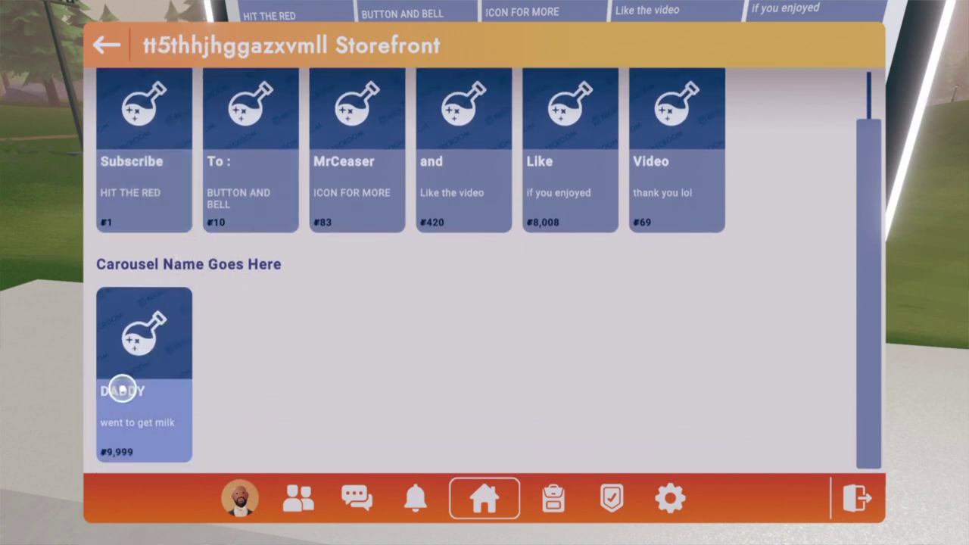
pyautogui.click(124, 384)
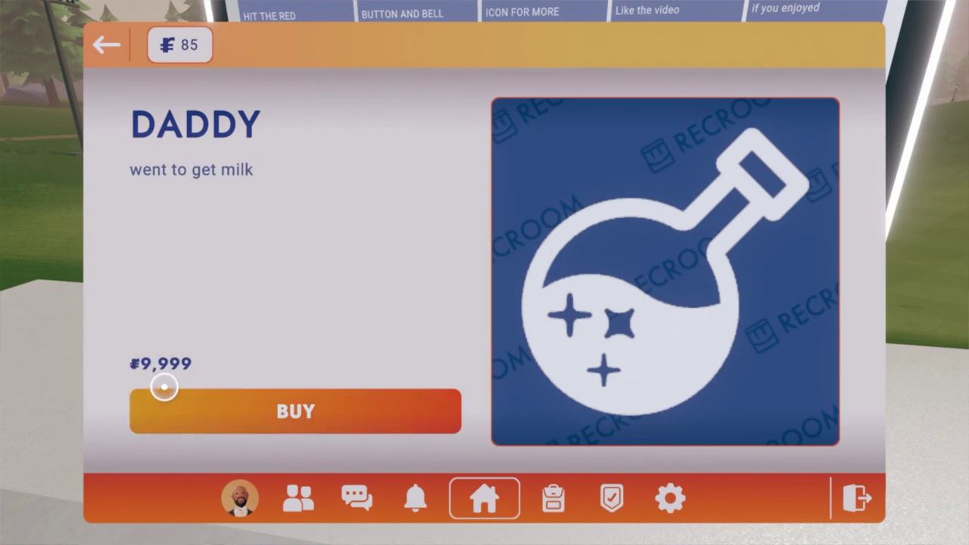
pyautogui.press('Escape')
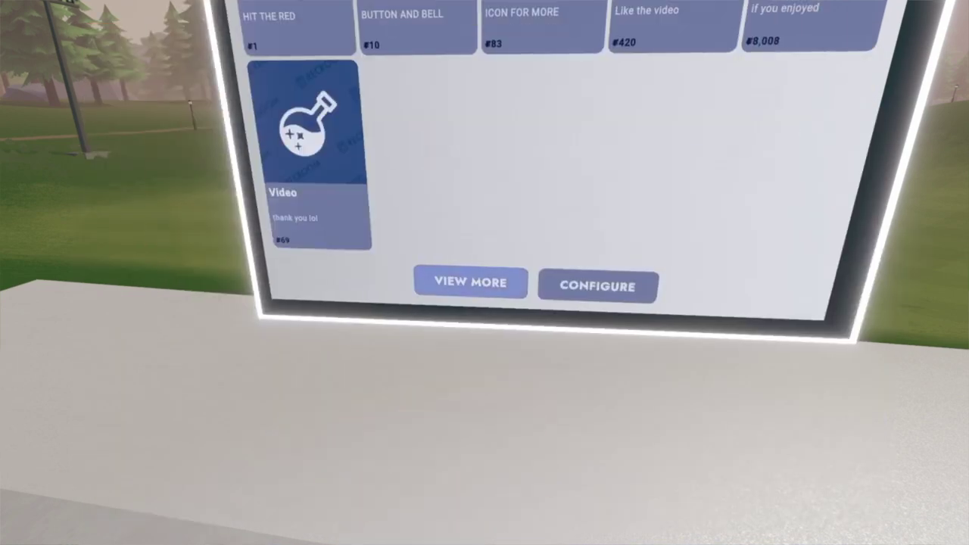